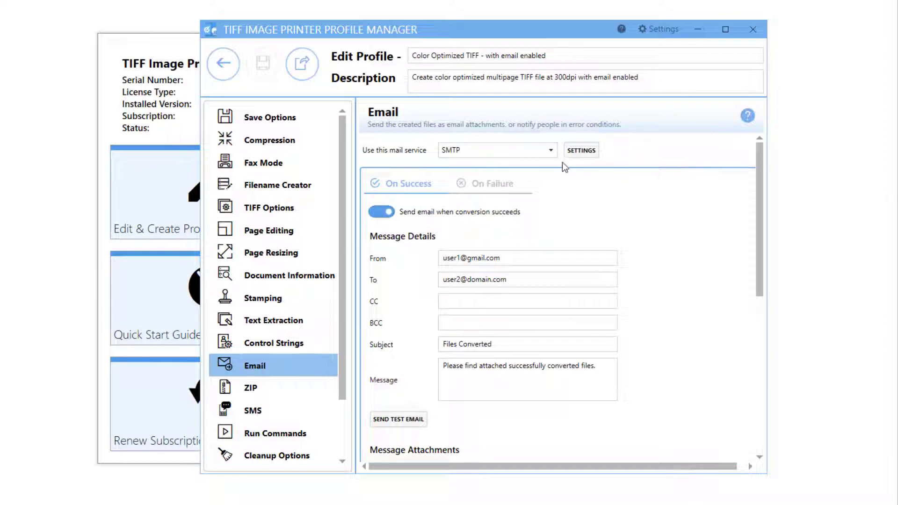
# Close the profile manager preview so only the TIFF Image Printer 12 Dashboard shortcut remains
pyautogui.click(551, 150)
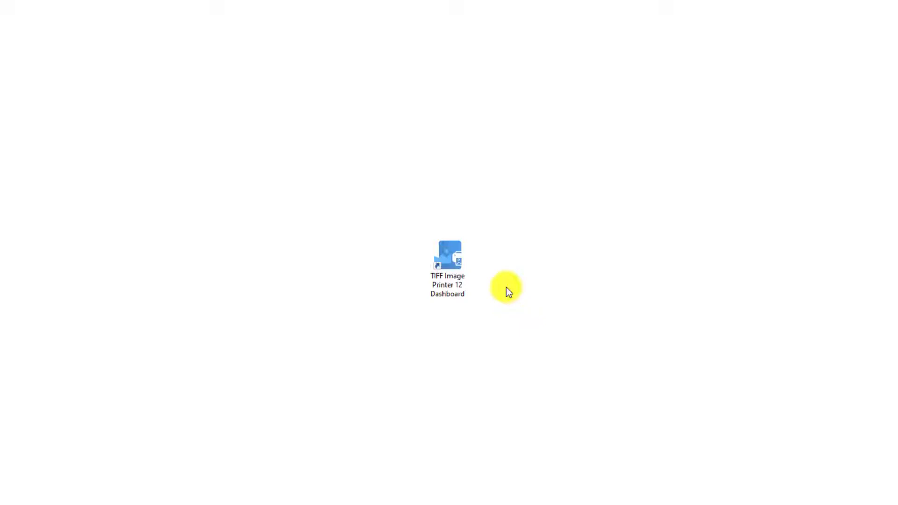
# Launch the TIFF Image Printer 12 Dashboard from its desktop shortcut
pyautogui.doubleClick(456, 277)
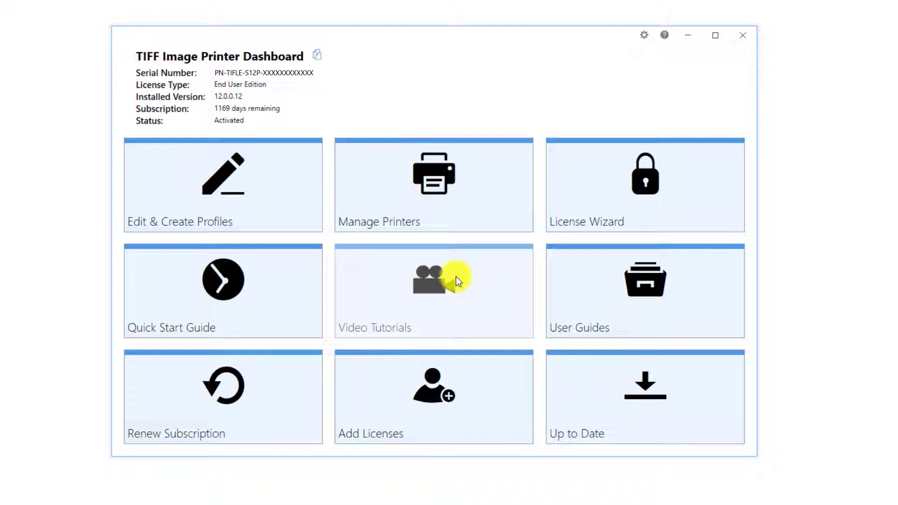
# Duplicate Color Optimized TIFF as 'Color Optimized TIFF - with email enabled', appending 'with email enabled' to its description
pyautogui.click(285, 179)
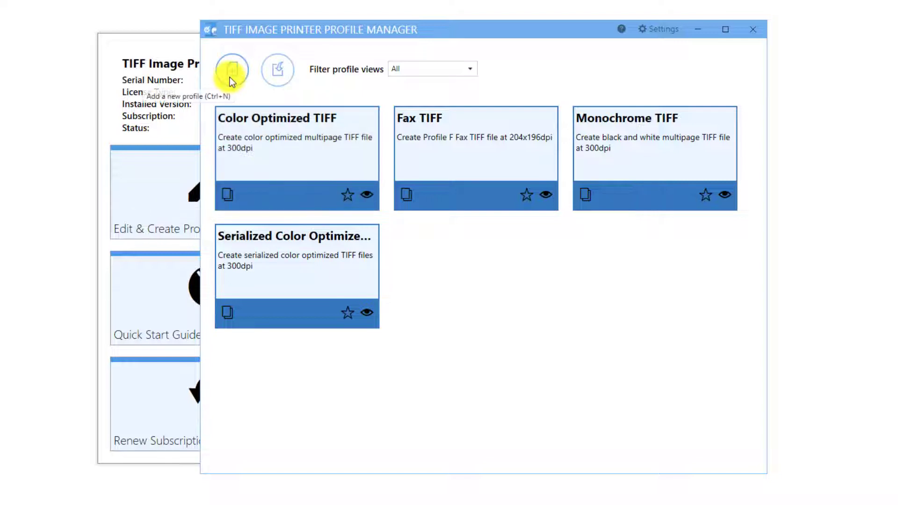
pyautogui.click(231, 195)
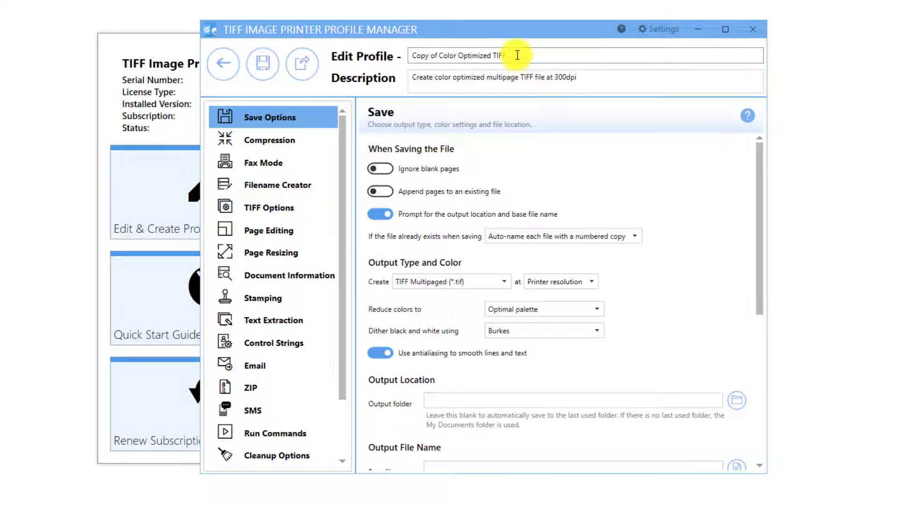
pyautogui.click(517, 55)
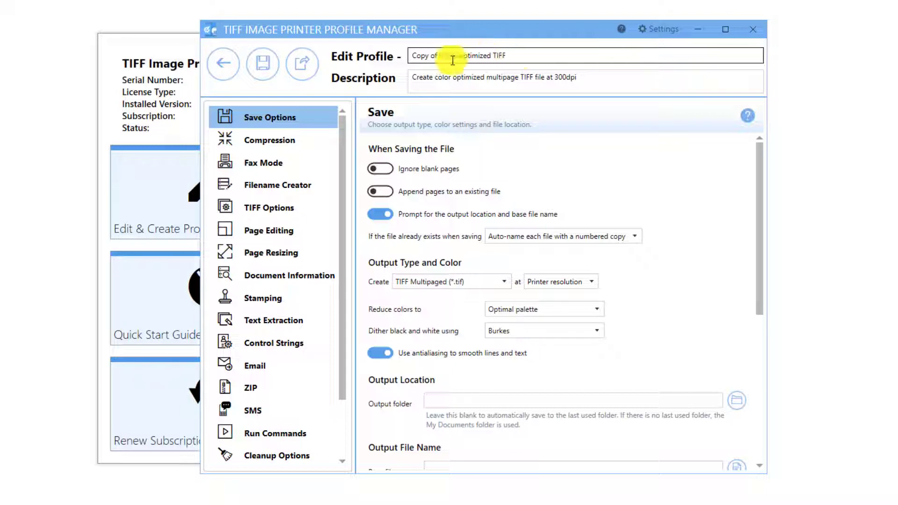
pyautogui.moveTo(439, 57); pyautogui.dragTo(431, 59)
pyautogui.moveTo(431, 58); pyautogui.dragTo(411, 57)
pyautogui.press('Delete')
pyautogui.click(556, 58)
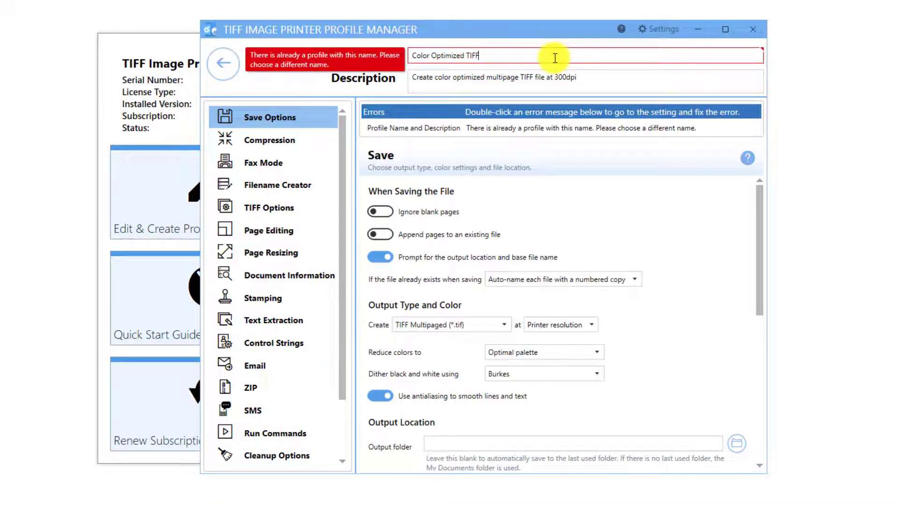
pyautogui.write('- with e')
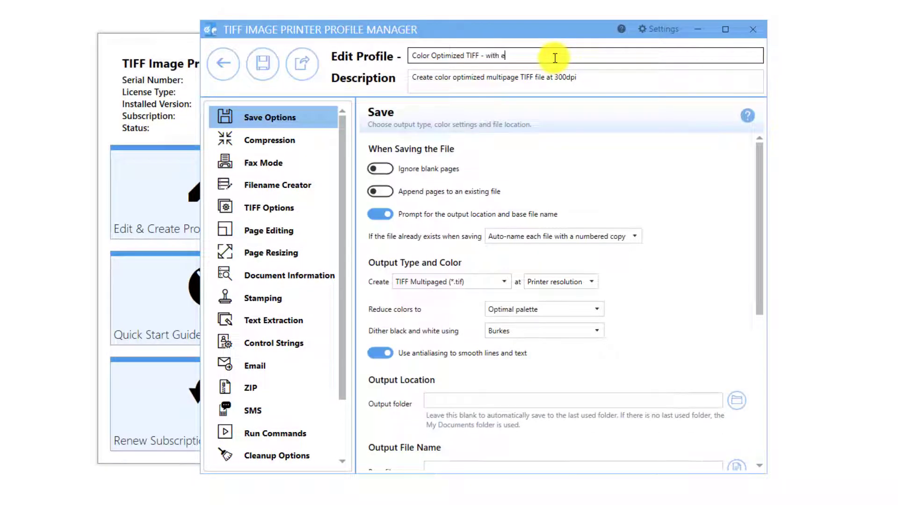
pyautogui.write('mail enabled')
pyautogui.click(579, 77)
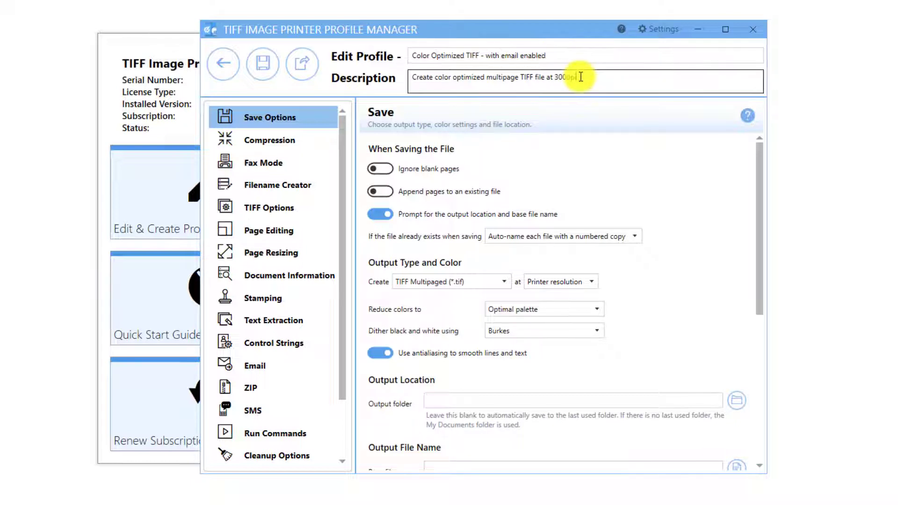
pyautogui.write('with email enabled')
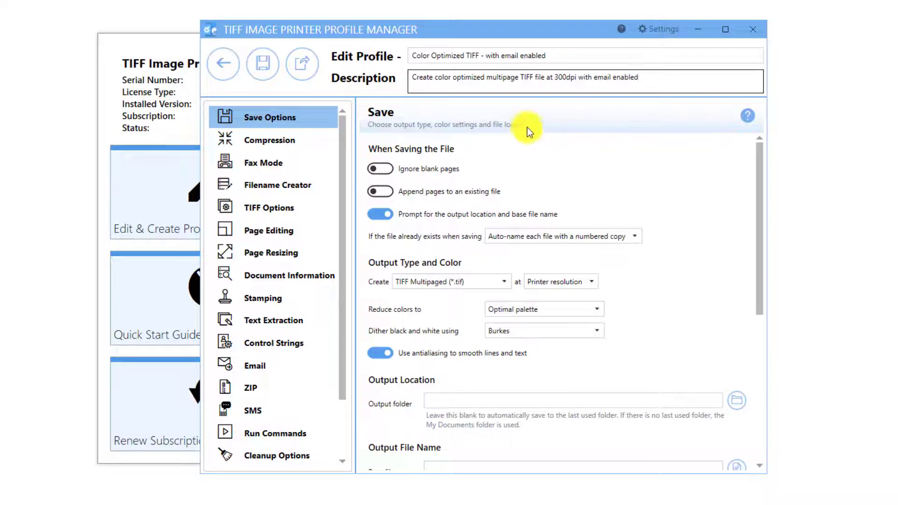
# Review the profile's SMTP settings: smtp.gmail.com, port 587, TLS, 30-second timeout
pyautogui.click(282, 369)
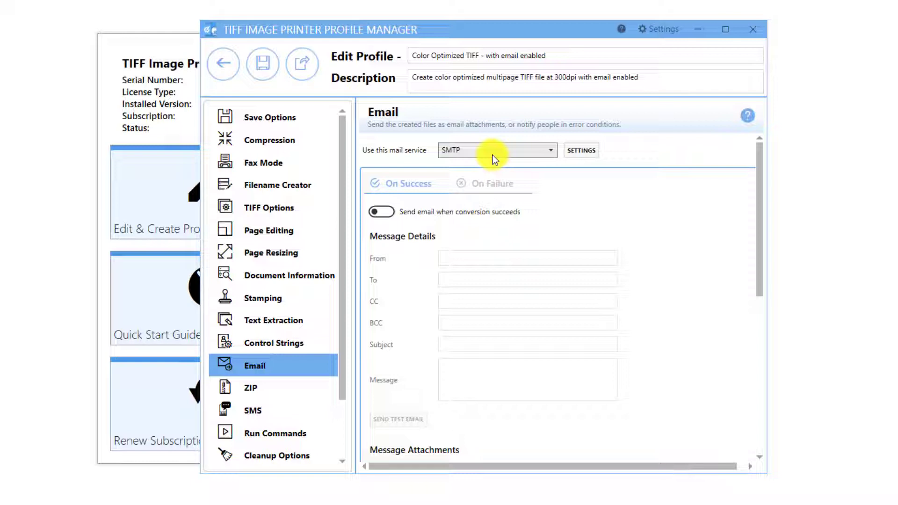
pyautogui.click(588, 148)
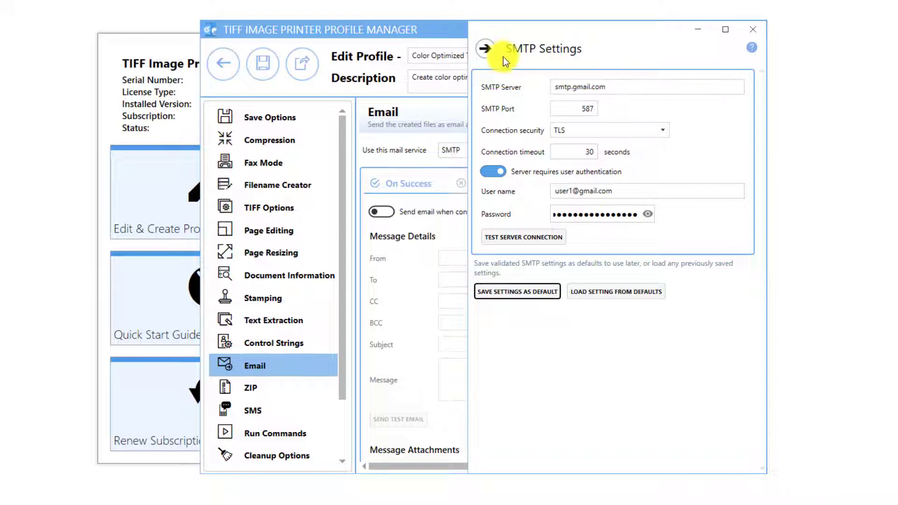
pyautogui.click(485, 48)
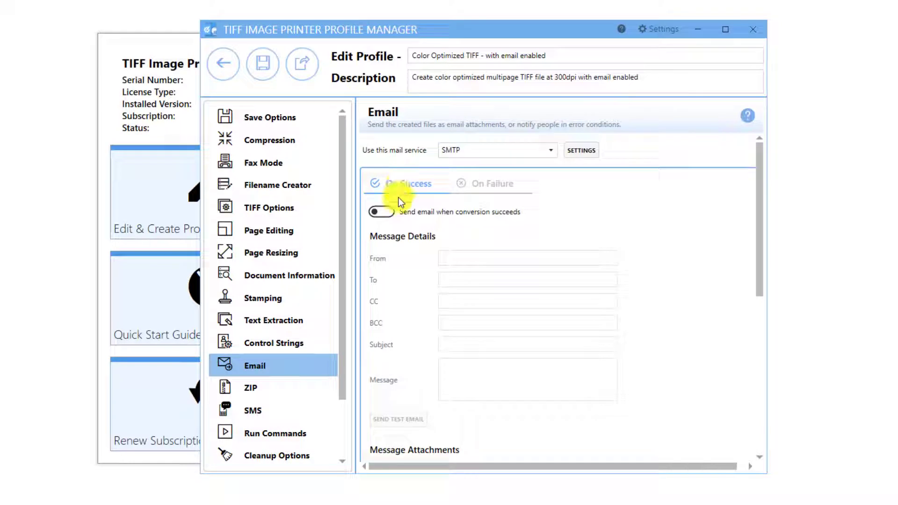
# Enable emailing on successful conversion and enter the sender and recipient addresses
pyautogui.click(390, 212)
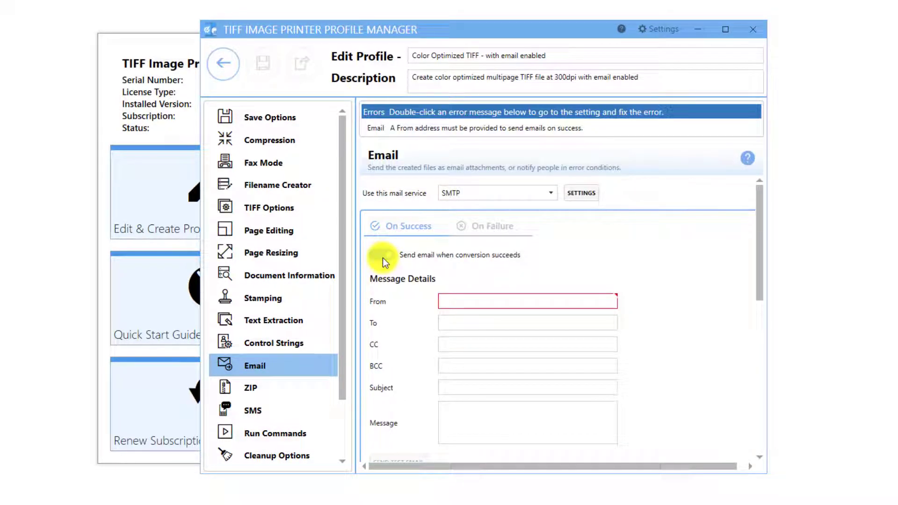
pyautogui.click(468, 301)
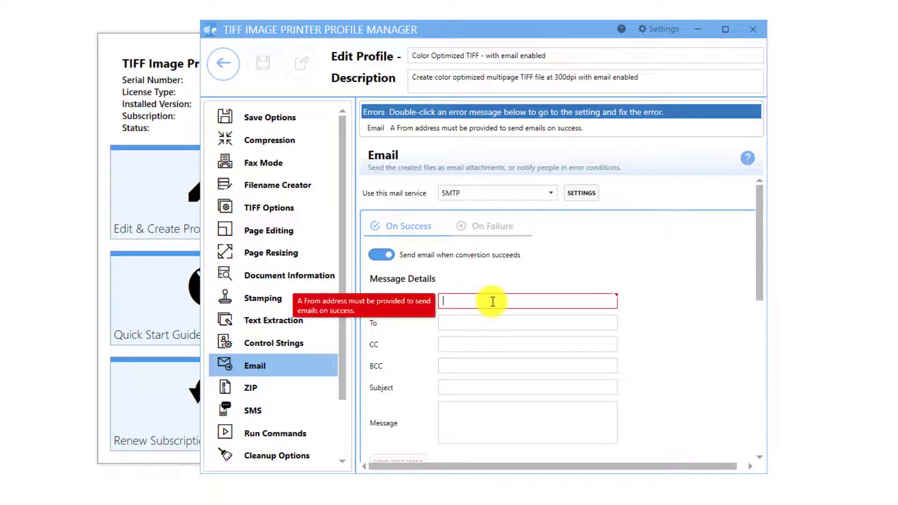
pyautogui.click(492, 316)
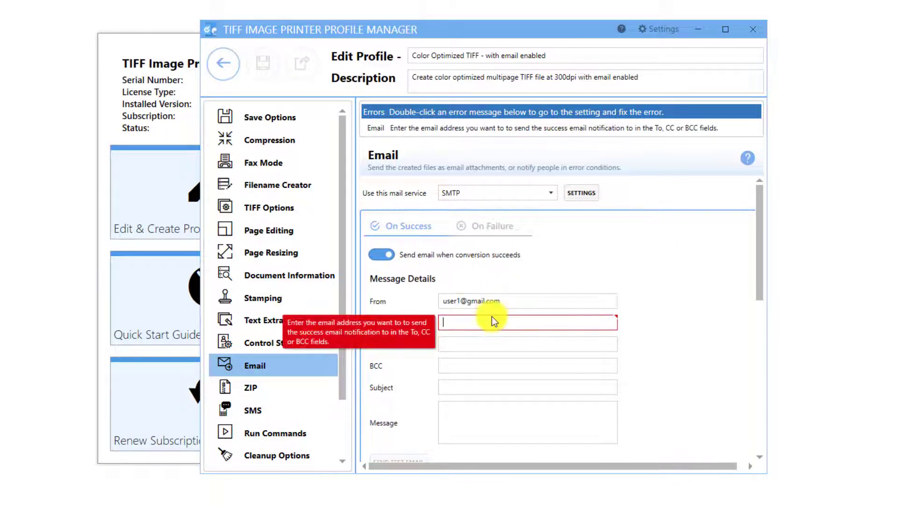
pyautogui.write('user2@domain.com')
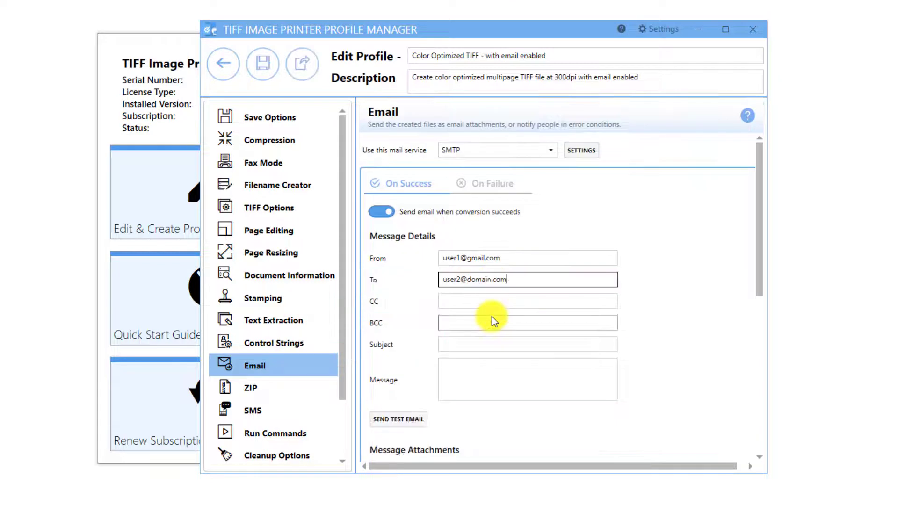
# Set subject 'Files Converted' and message 'Please find attached successfully converted files.', leaving CC and BCC empty
pyautogui.click(466, 346)
pyautogui.write('Files Converted')
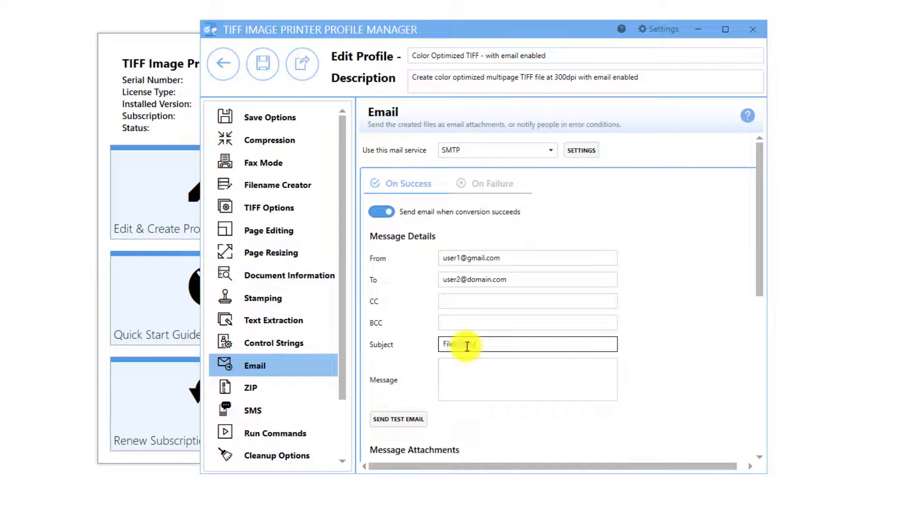
pyautogui.click(452, 367)
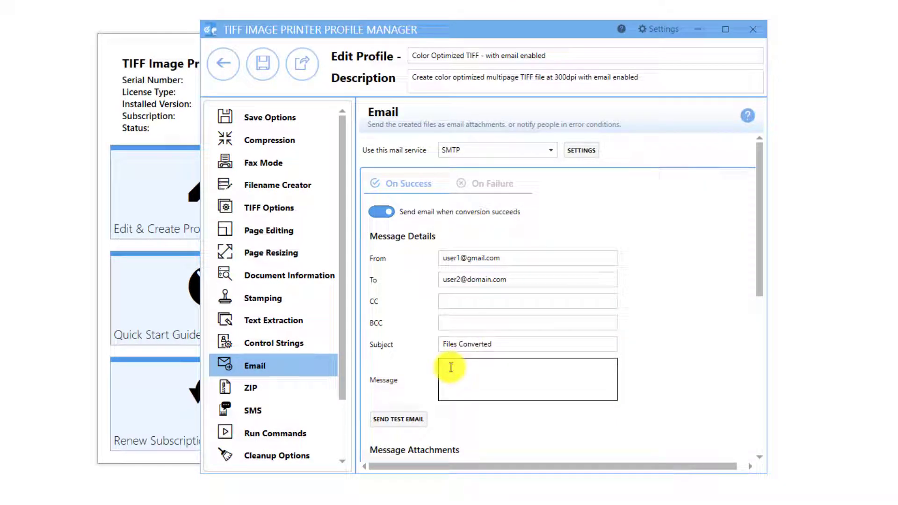
pyautogui.write('Please find attached successfully converted files.')
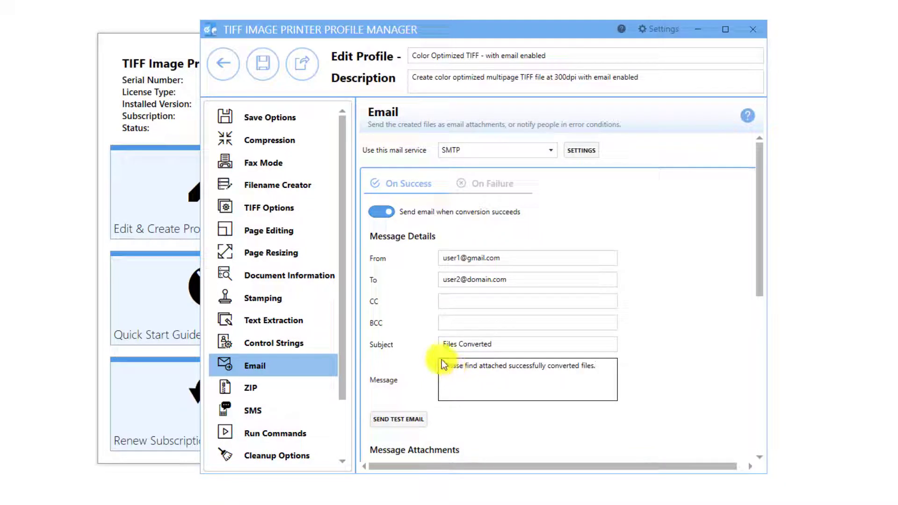
pyautogui.click(457, 300)
pyautogui.click(453, 322)
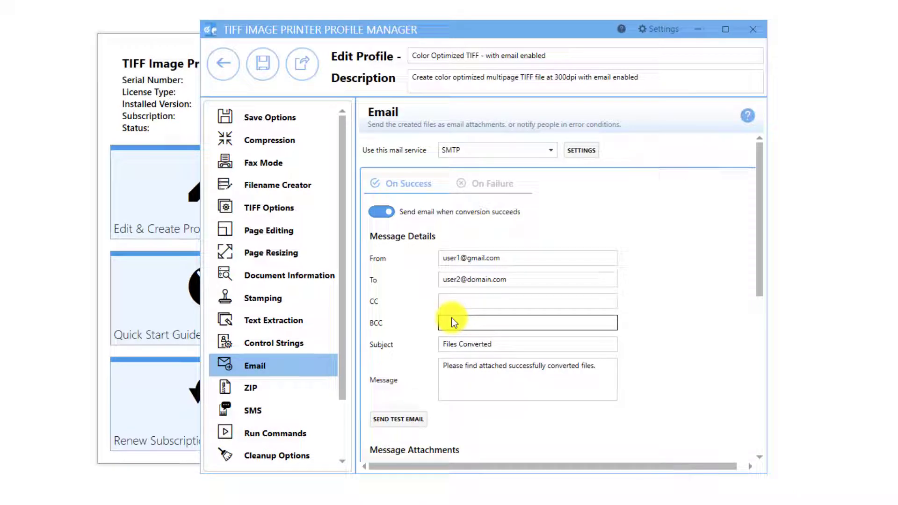
pyautogui.scroll(-3, 440, 423)
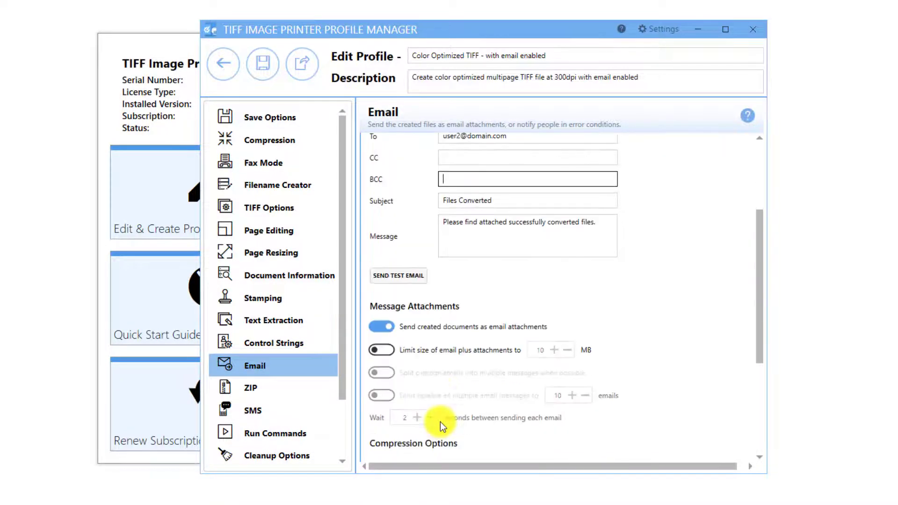
# Attach the created documents to the success email, with ZIP compression tried but left off
pyautogui.click(383, 331)
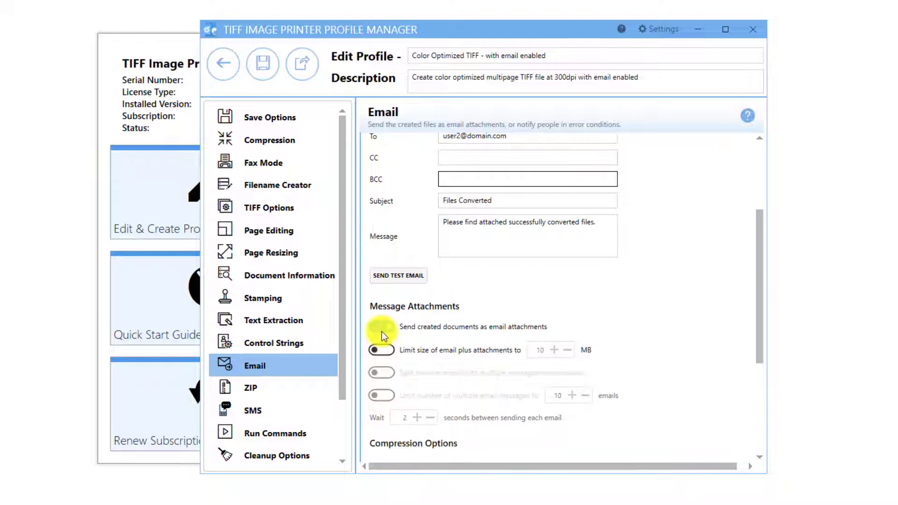
pyautogui.click(381, 331)
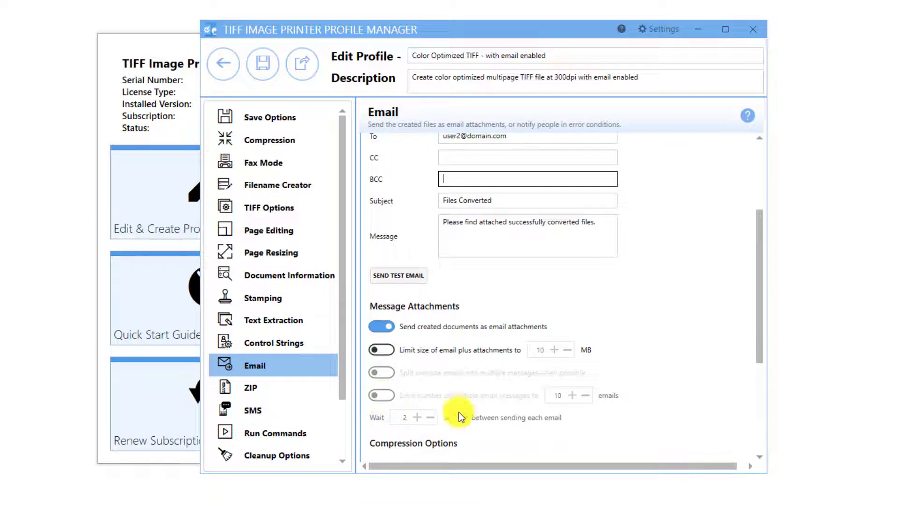
pyautogui.scroll(-4, 488, 448)
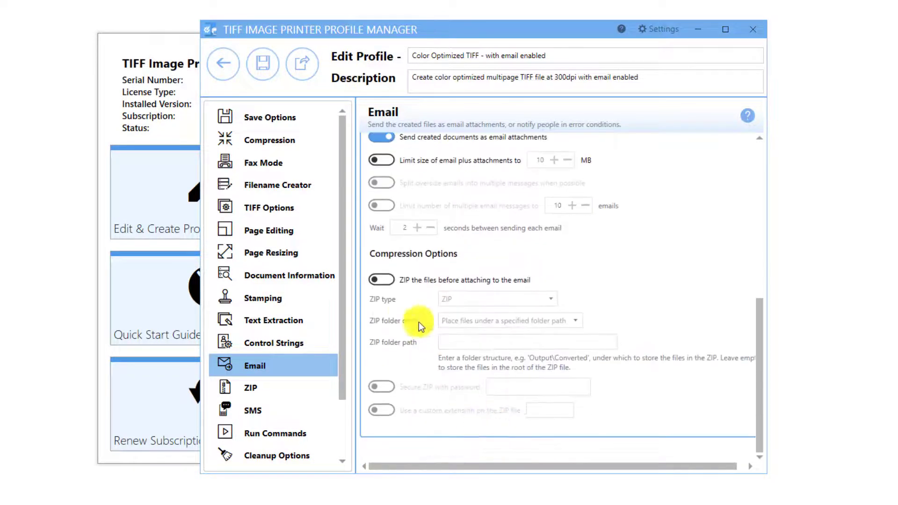
pyautogui.click(382, 280)
pyautogui.click(533, 299)
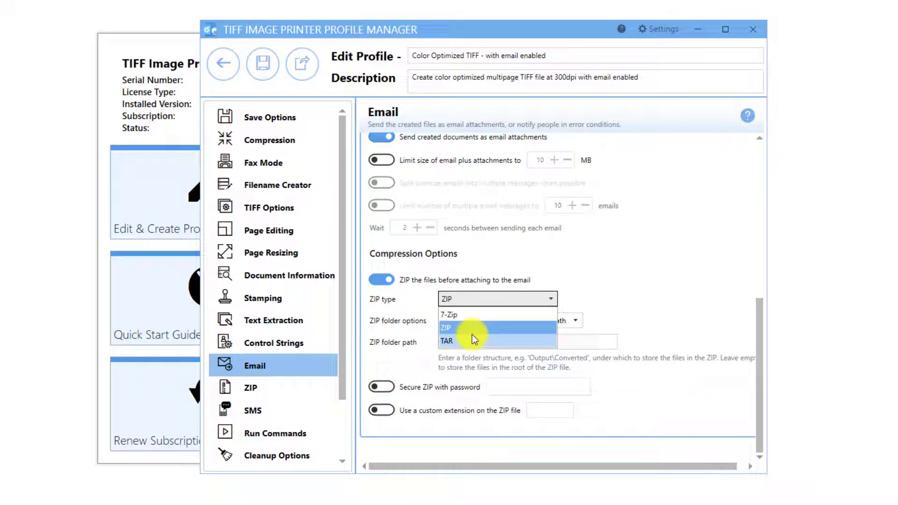
pyautogui.click(486, 328)
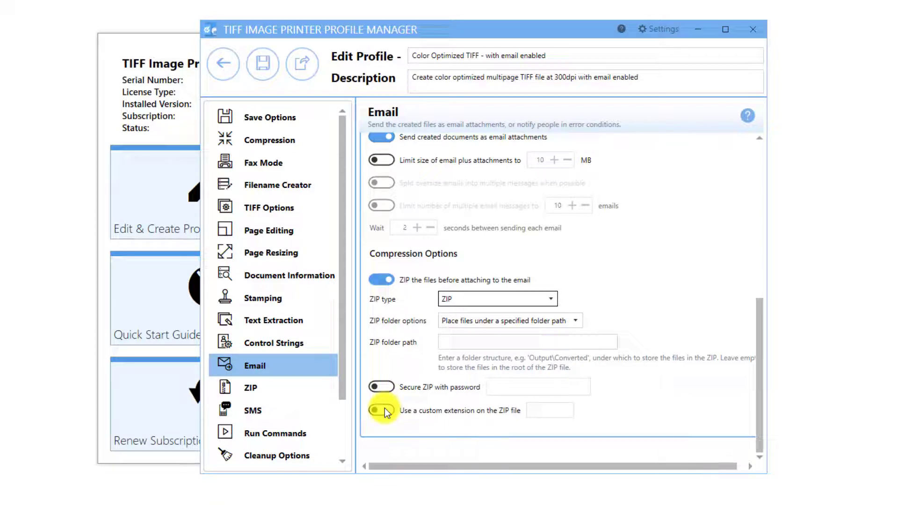
pyautogui.click(383, 280)
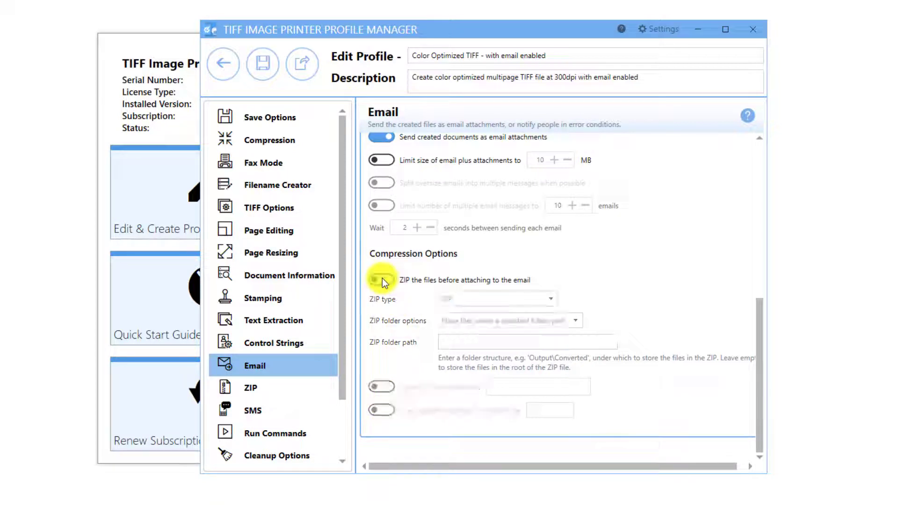
pyautogui.scroll(3, 519, 271)
pyautogui.scroll(9, 523, 269)
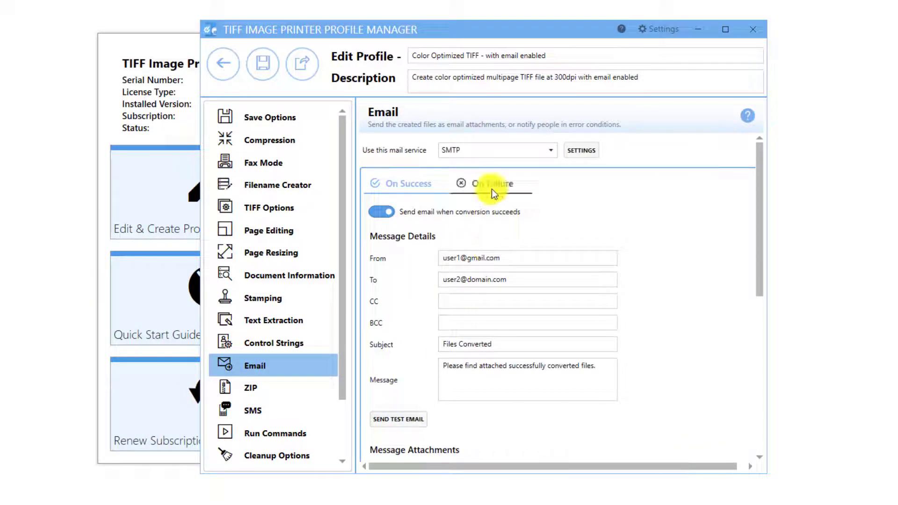
# Check the On Failure email settings, leaving 'Send email when conversion fails' off
pyautogui.click(492, 189)
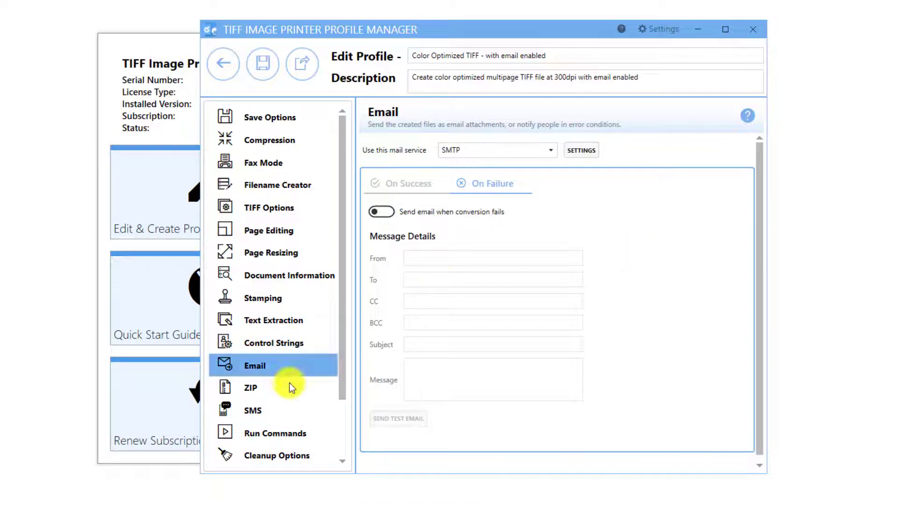
pyautogui.click(305, 458)
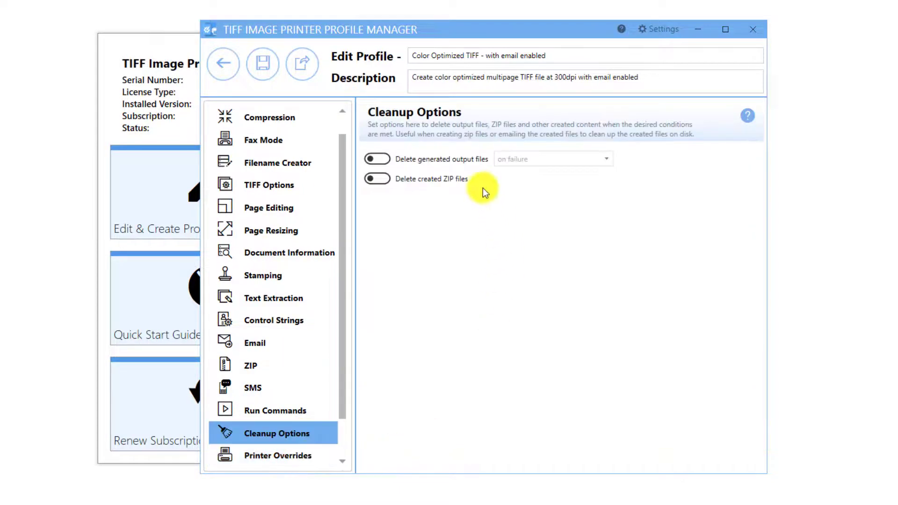
# Delete generated output files on success, save the profile, and return to the profile list
pyautogui.click(385, 159)
pyautogui.click(587, 161)
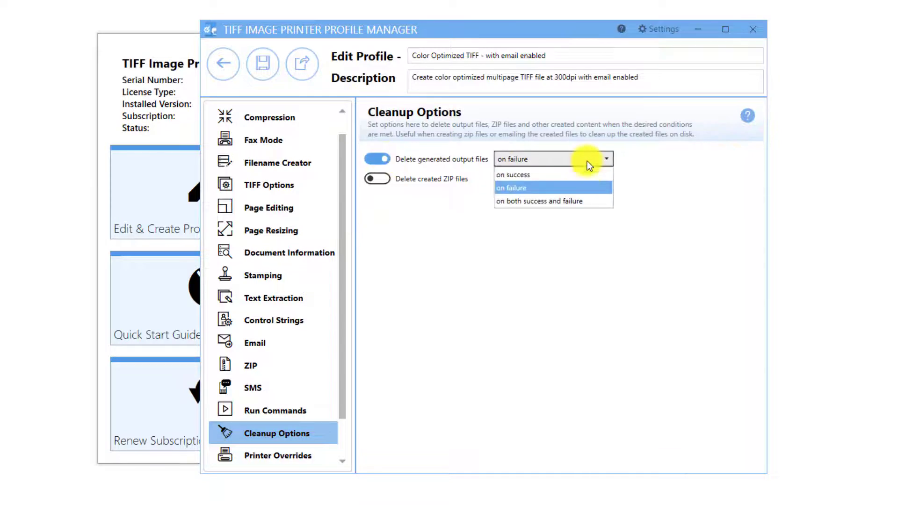
pyautogui.click(551, 177)
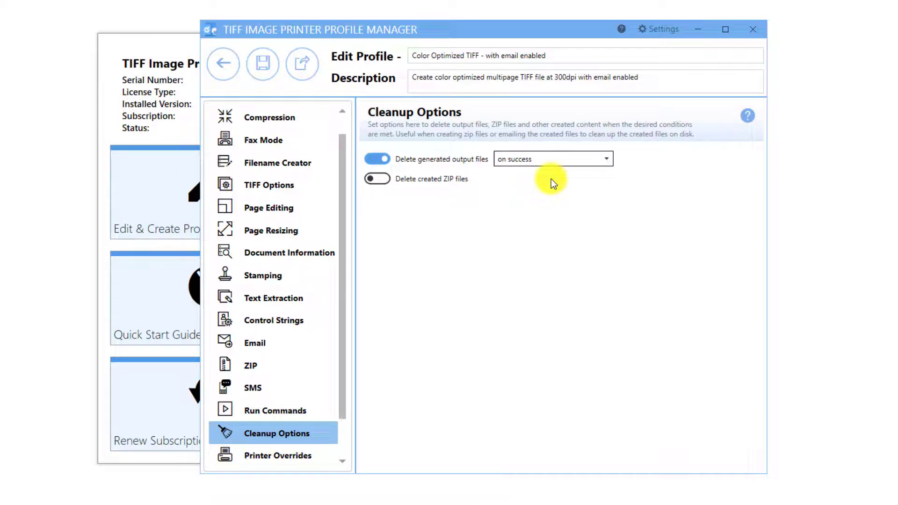
pyautogui.click(274, 68)
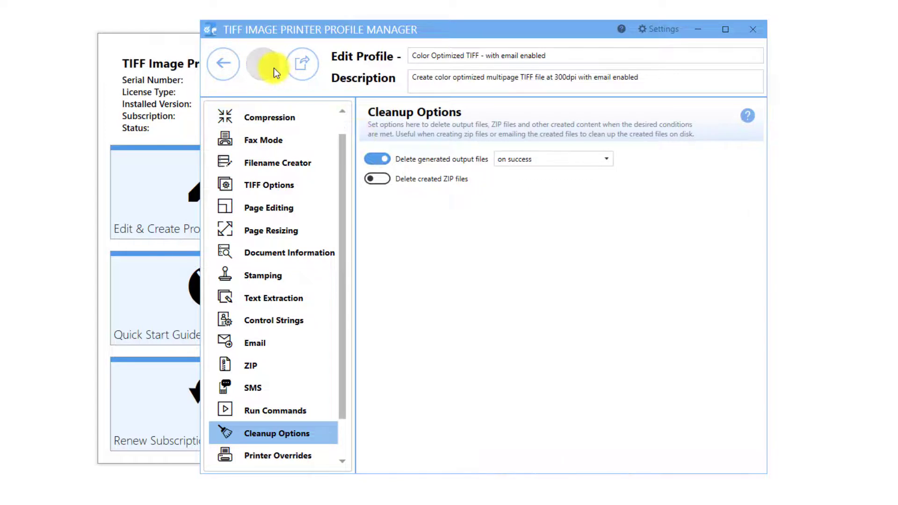
pyautogui.click(230, 71)
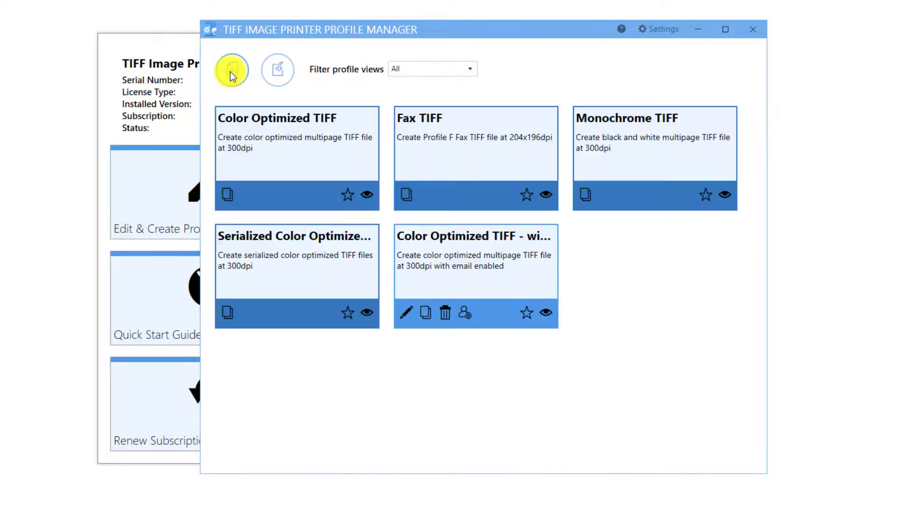
# Assign 'Color Optimized TIFF - with email enabled' to the TIFF Image Printer 12 printer and save
pyautogui.click(750, 29)
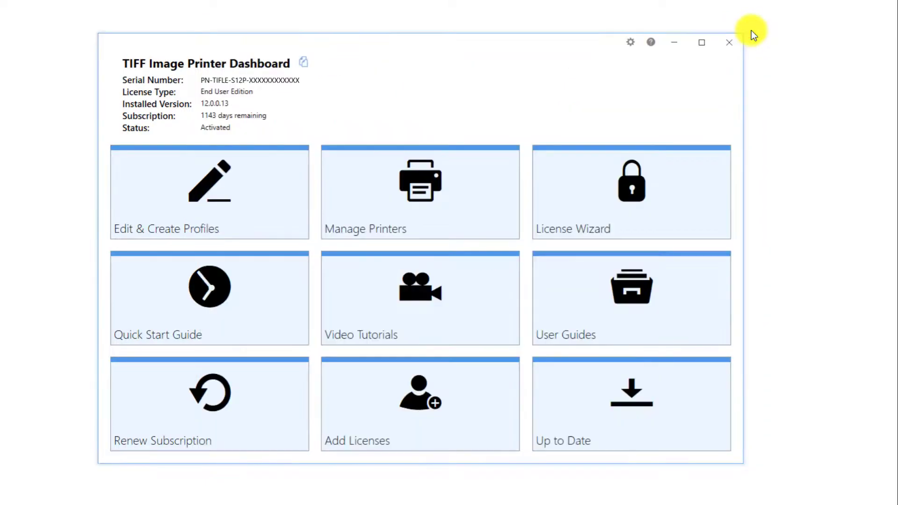
pyautogui.click(472, 214)
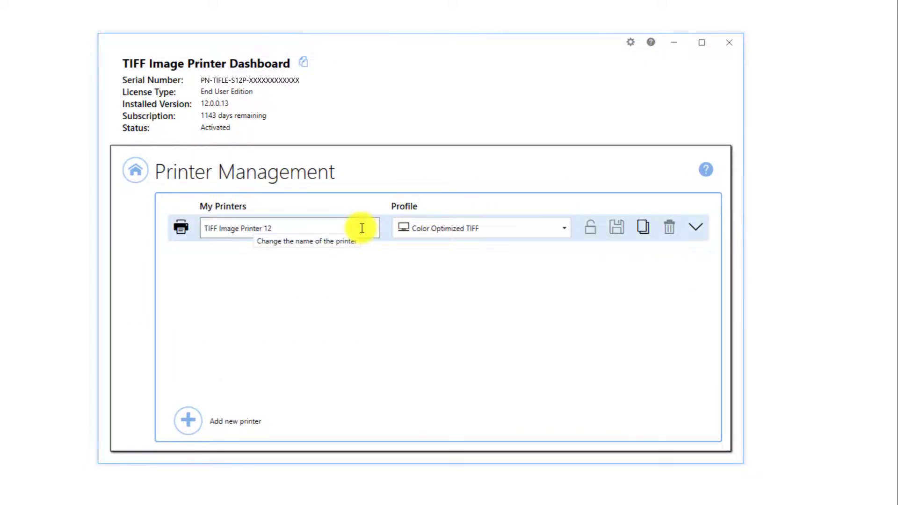
pyautogui.click(569, 227)
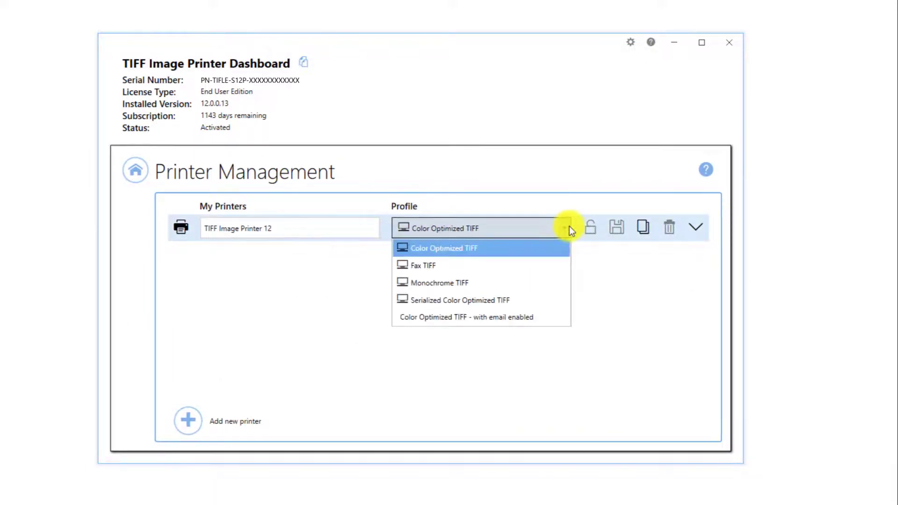
pyautogui.click(552, 316)
pyautogui.click(614, 232)
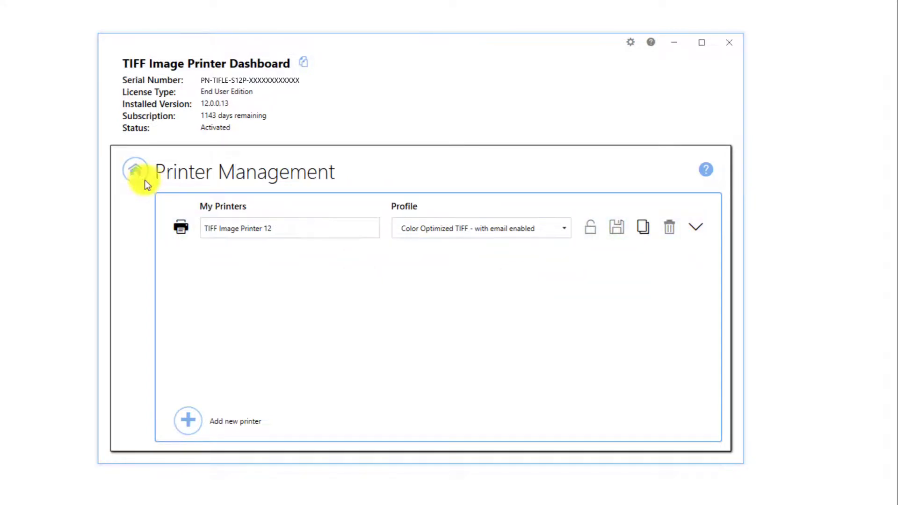
# Return to the Dashboard home and confirm the 'Files Converted' email arrived with Invoice 12345.tif attached
pyautogui.click(135, 172)
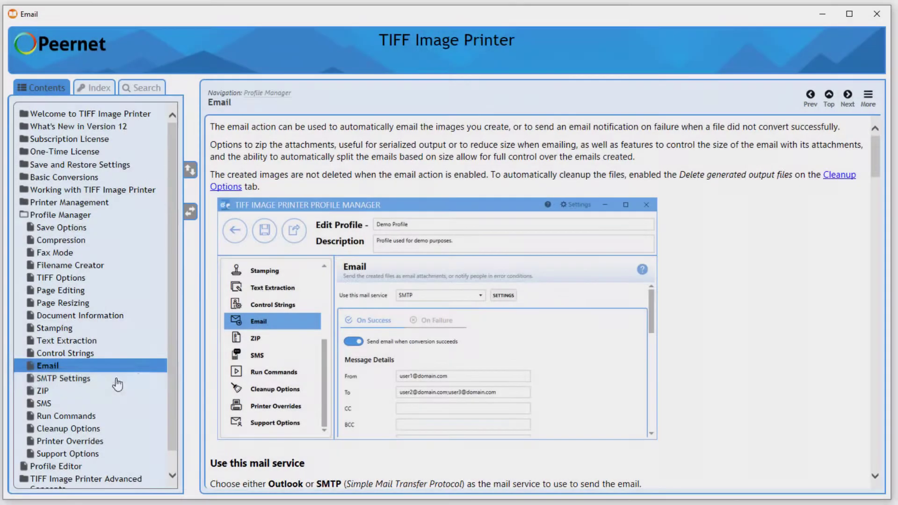
# Go from the SMTP Settings help topic to the Email topic and read its On Success\On Failure section
pyautogui.click(98, 380)
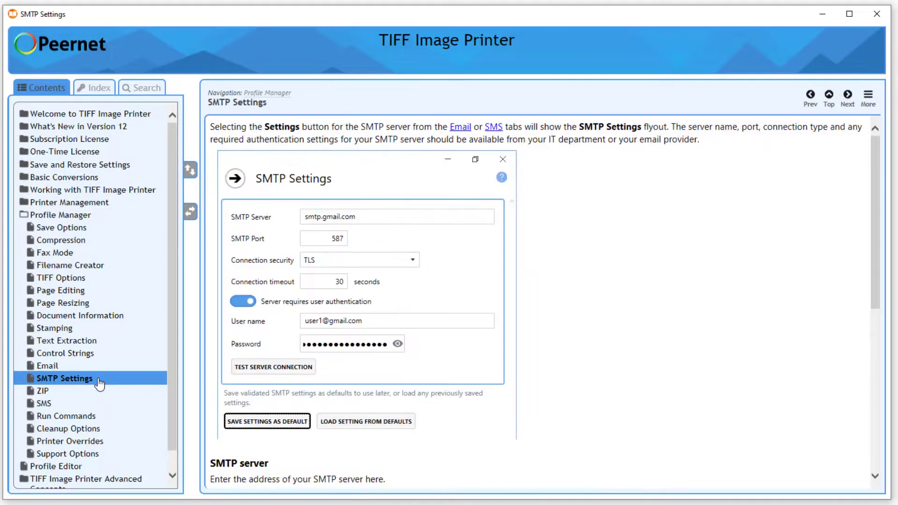
pyautogui.click(84, 367)
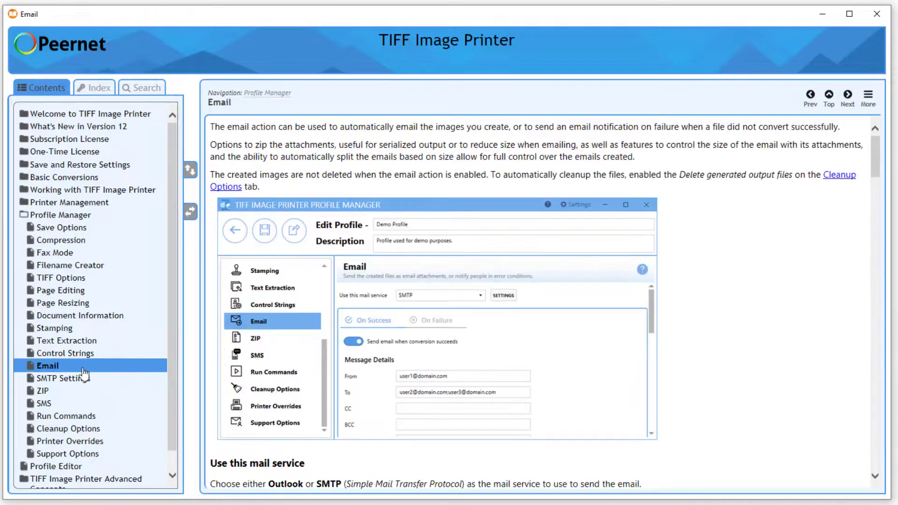
pyautogui.scroll(-6, 733, 310)
pyautogui.scroll(-5, 734, 308)
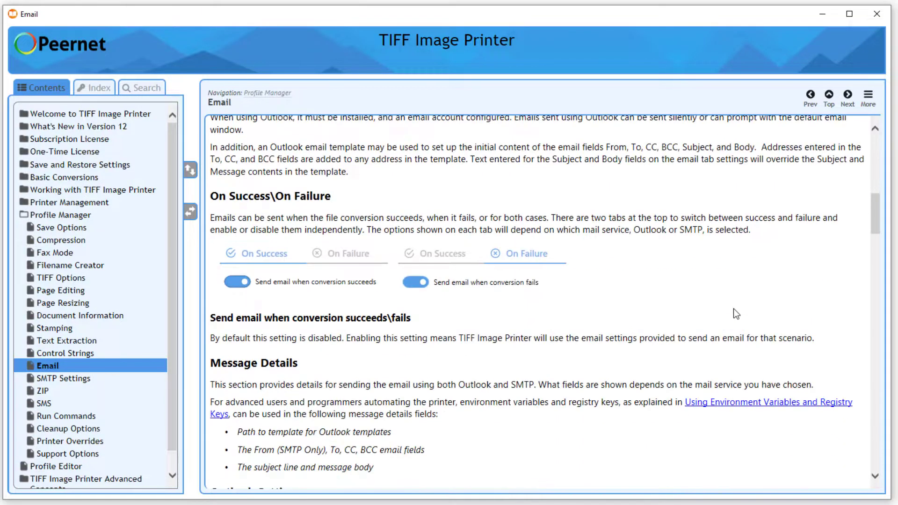
pyautogui.scroll(-1, 724, 354)
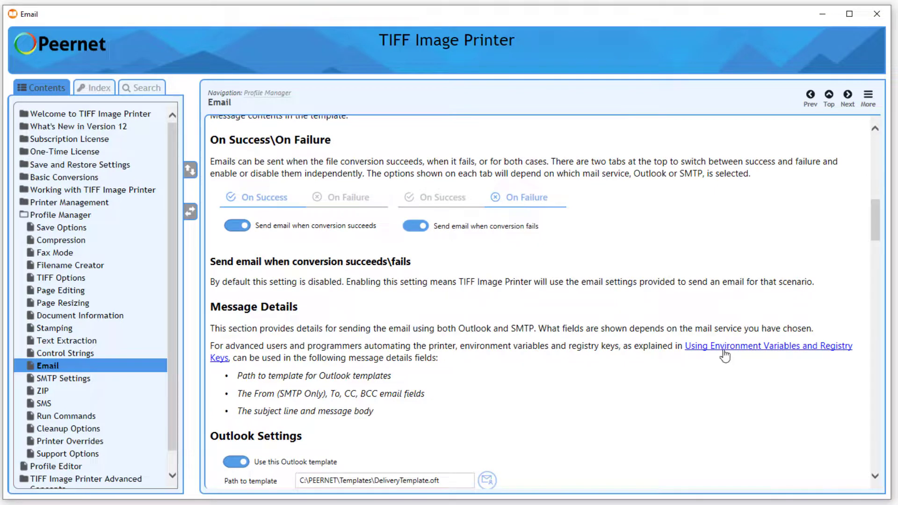